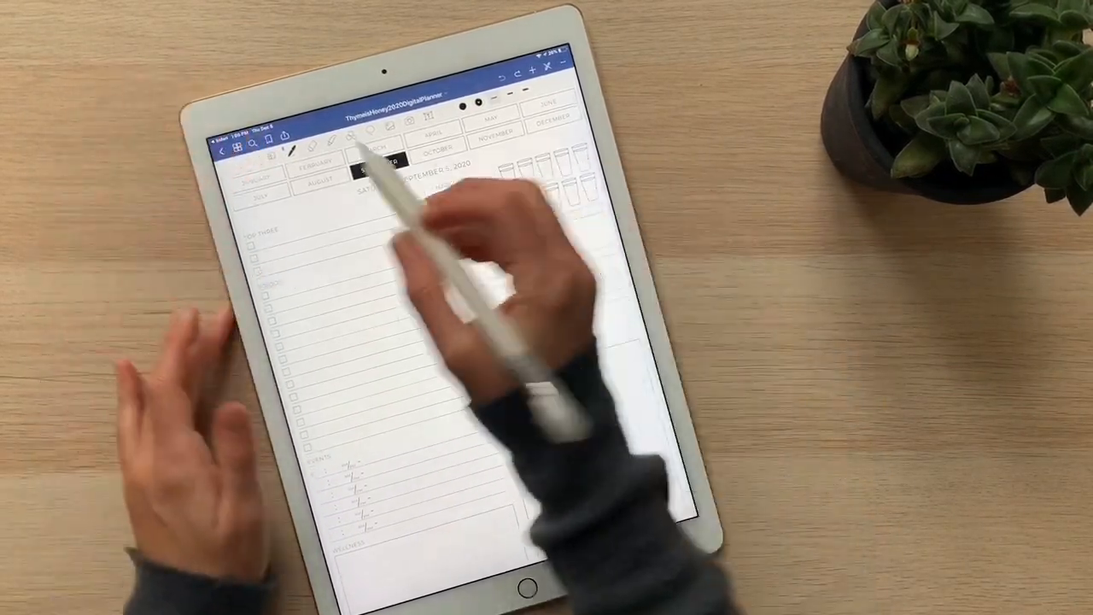
pyautogui.click(292, 149)
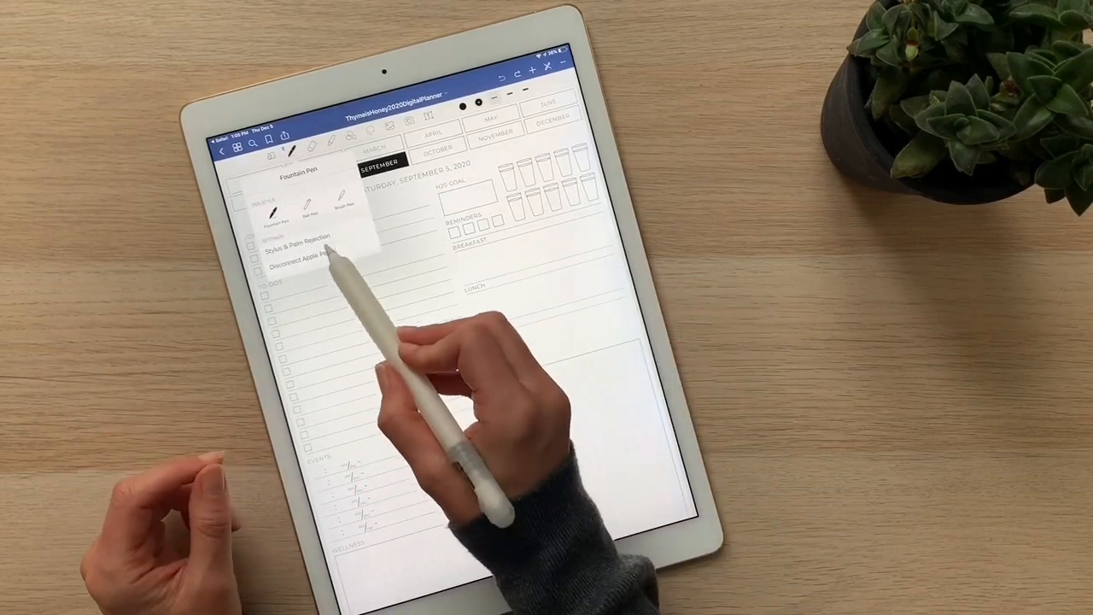
# Choose a hand posture under Stylus & Palm Rejection's Writing Posture and return to the planner page
pyautogui.click(339, 245)
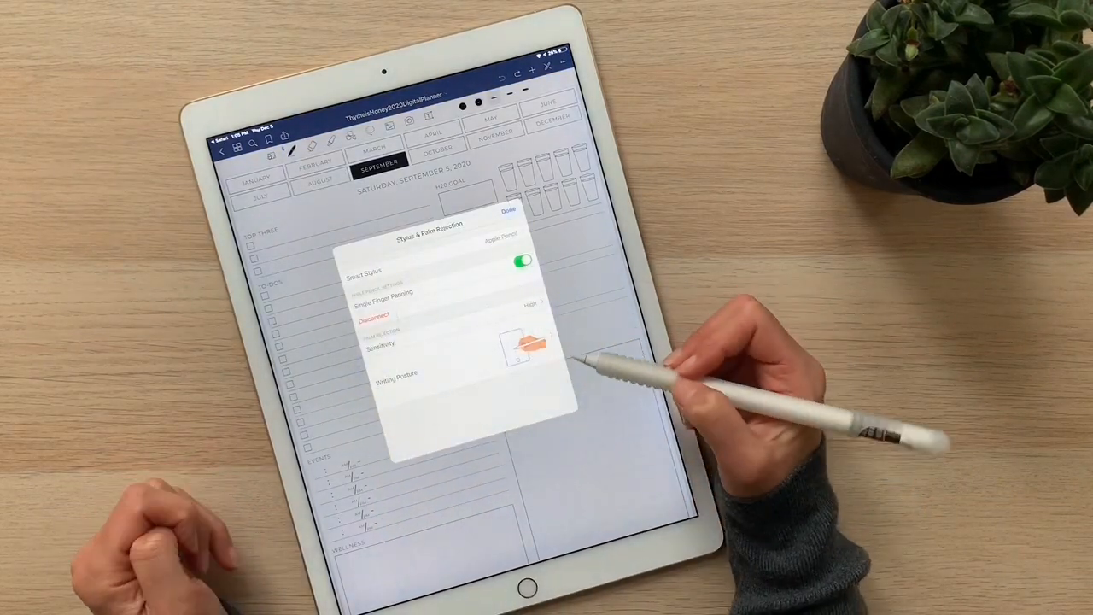
pyautogui.click(523, 343)
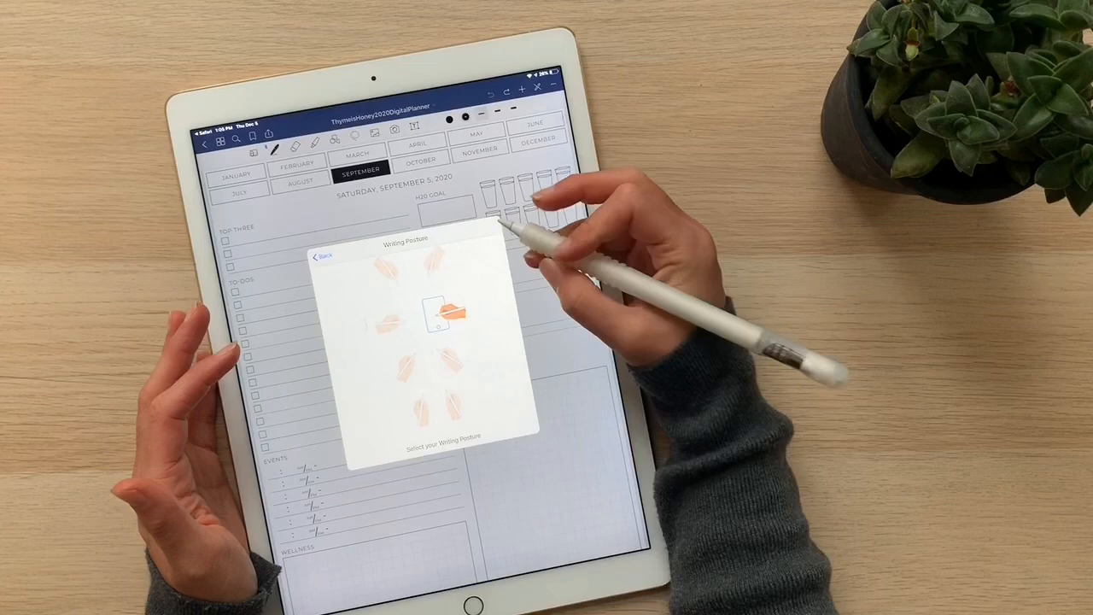
pyautogui.click(321, 256)
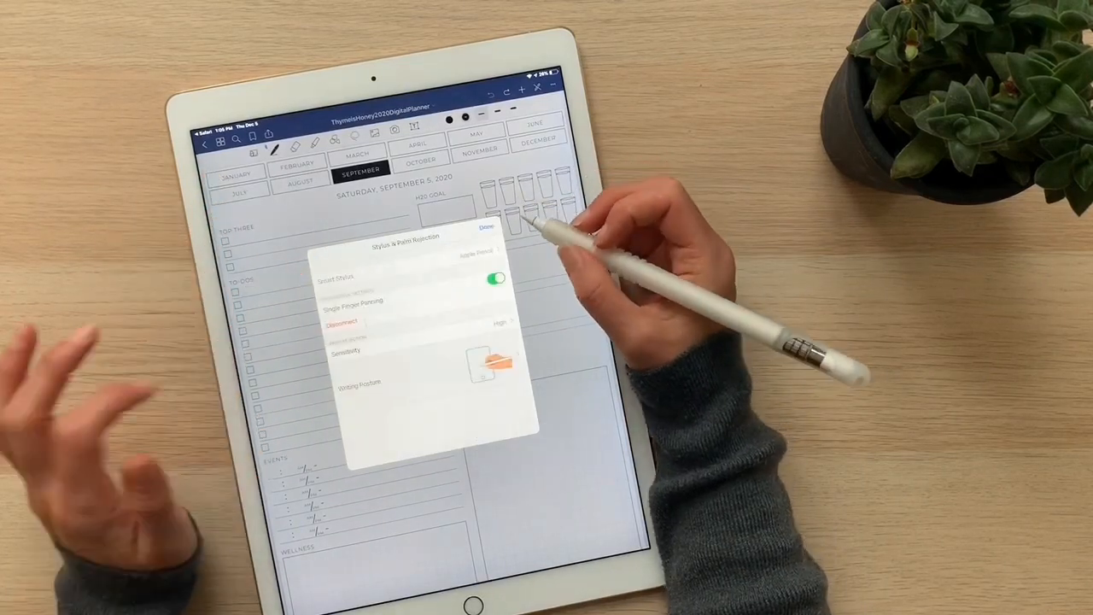
pyautogui.click(485, 228)
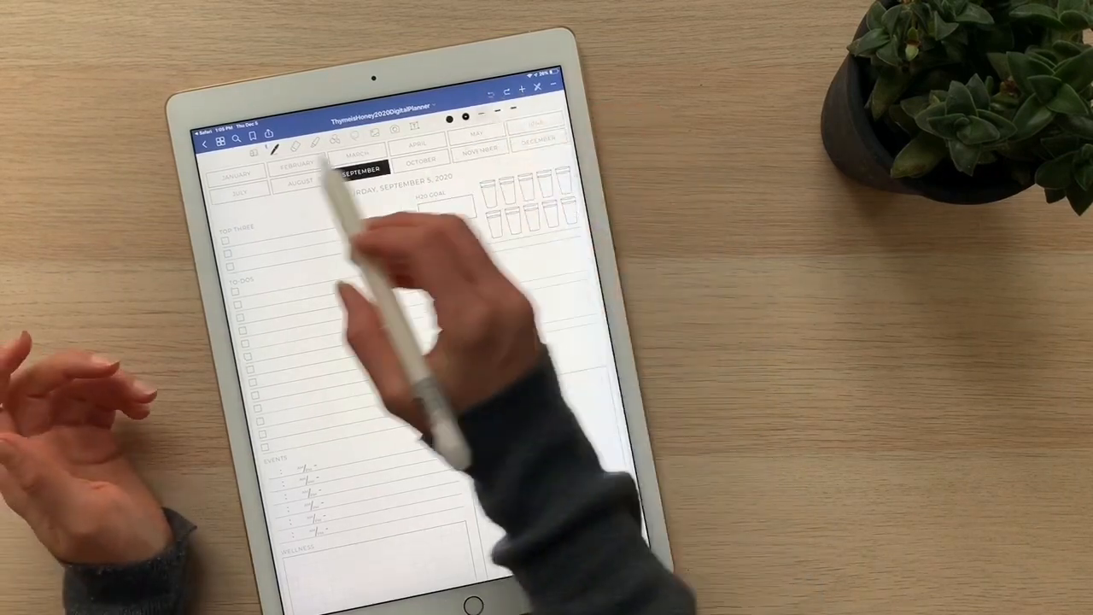
# Write test strokes in the Lunch area while thinning the pen width preset to 0.35 mm
pyautogui.click(275, 146)
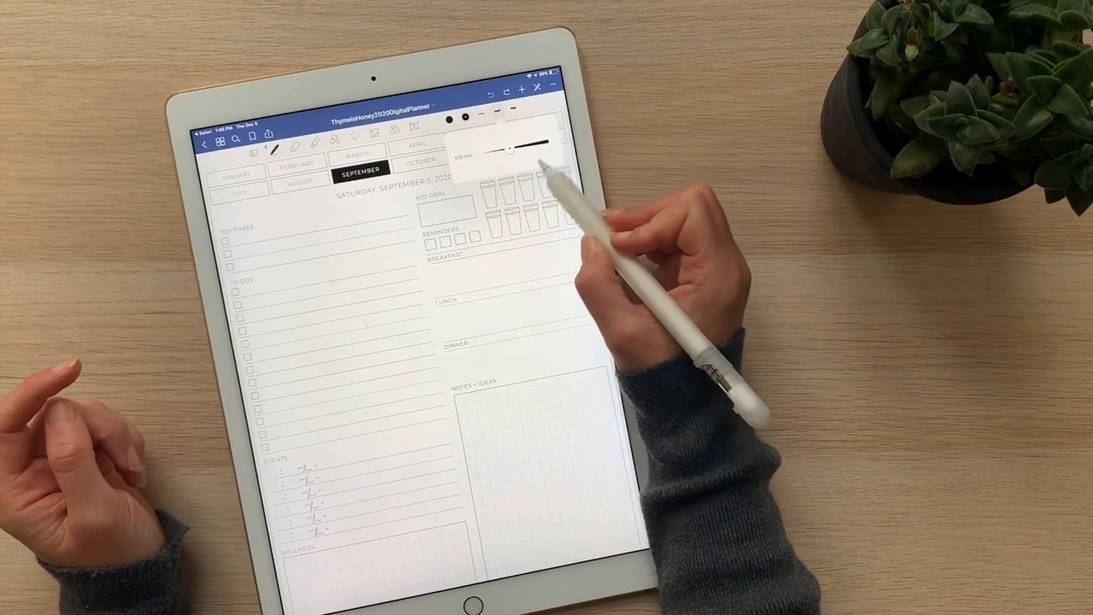
pyautogui.moveTo(472, 324); pyautogui.dragTo(508, 309)
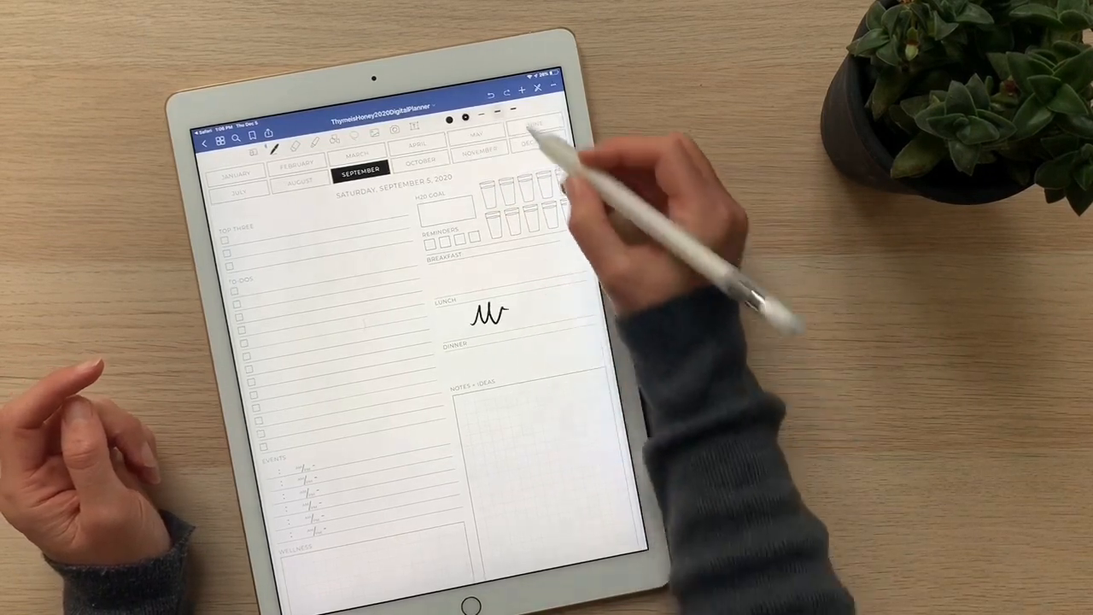
pyautogui.moveTo(510, 152); pyautogui.dragTo(490, 153)
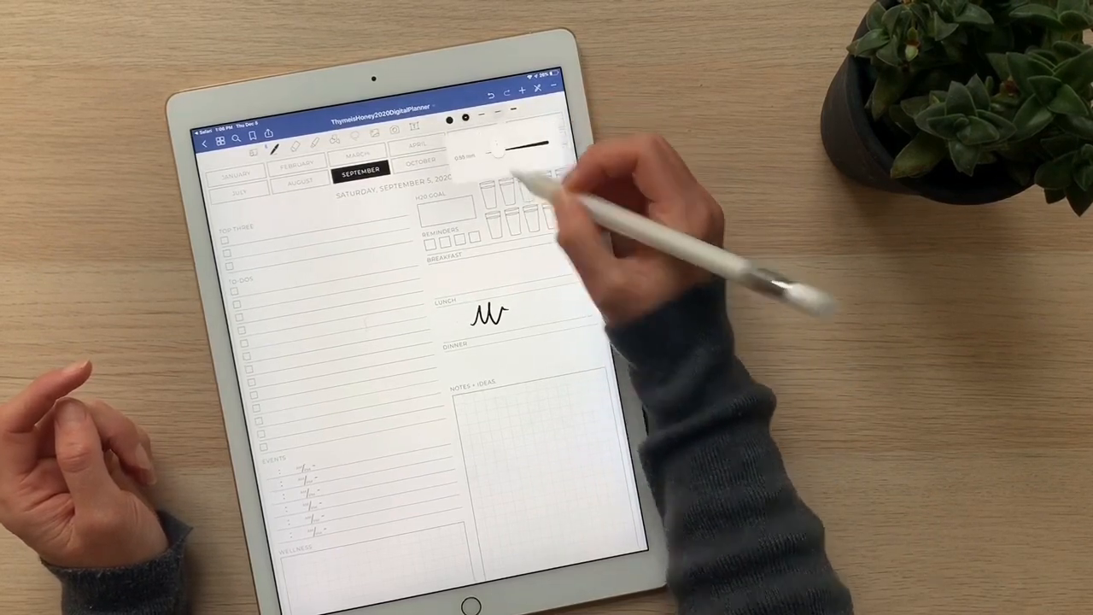
pyautogui.moveTo(538, 301); pyautogui.dragTo(585, 297)
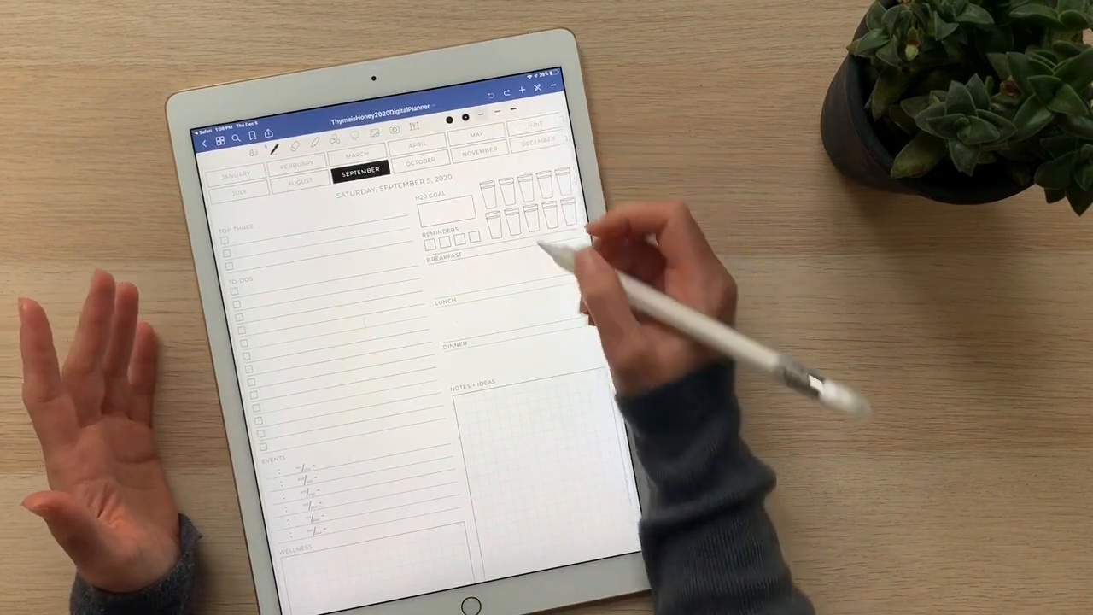
pyautogui.moveTo(478, 318); pyautogui.dragTo(520, 309)
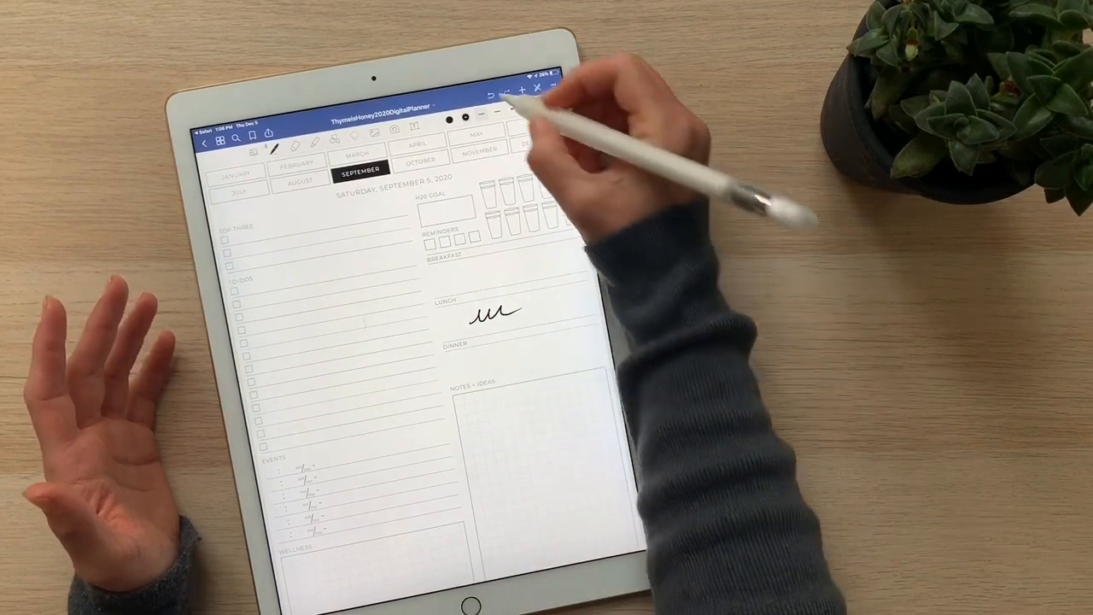